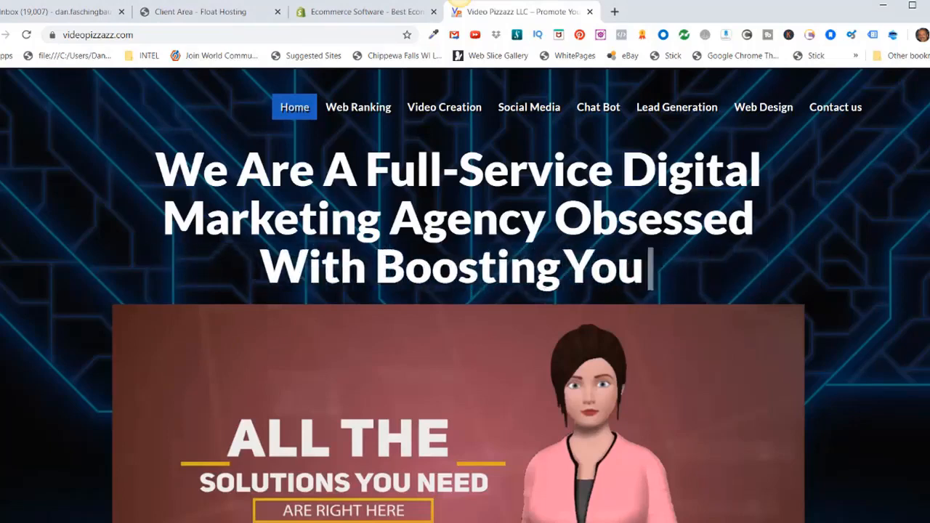
Step: Switch to the Float Hosting client area and log in with the prefilled credentials
left_click(186, 14)
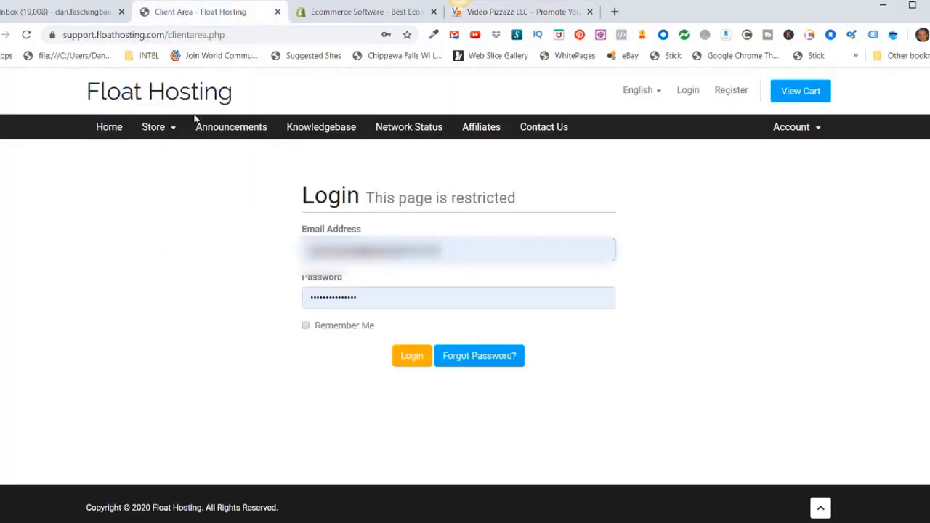
left_click(689, 92)
left_click(408, 360)
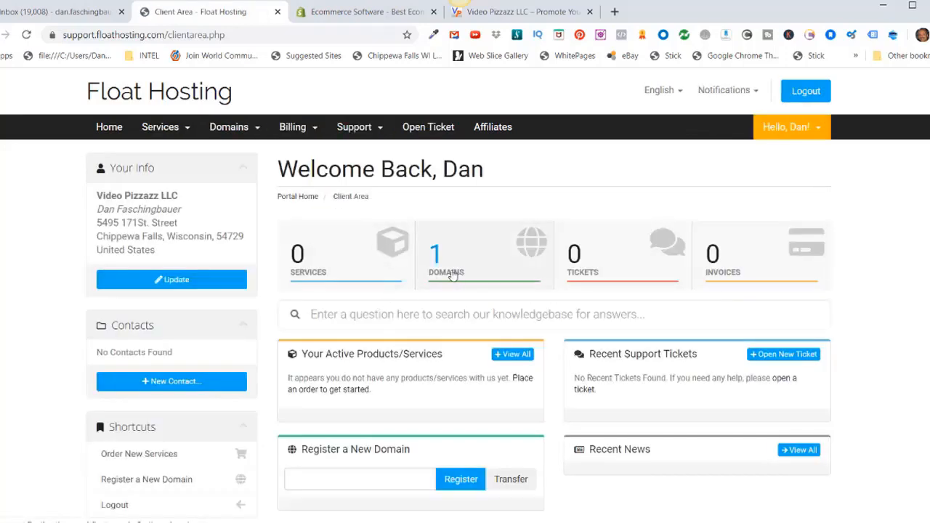
Step: Open the smartstoreshopper.com zone for editing in the DNS Manager and look over its records
left_click(257, 131)
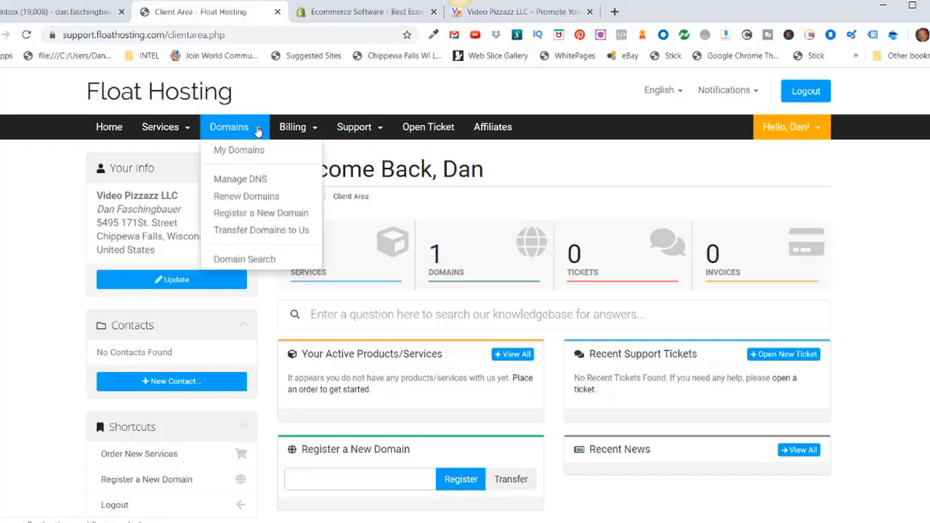
left_click(246, 180)
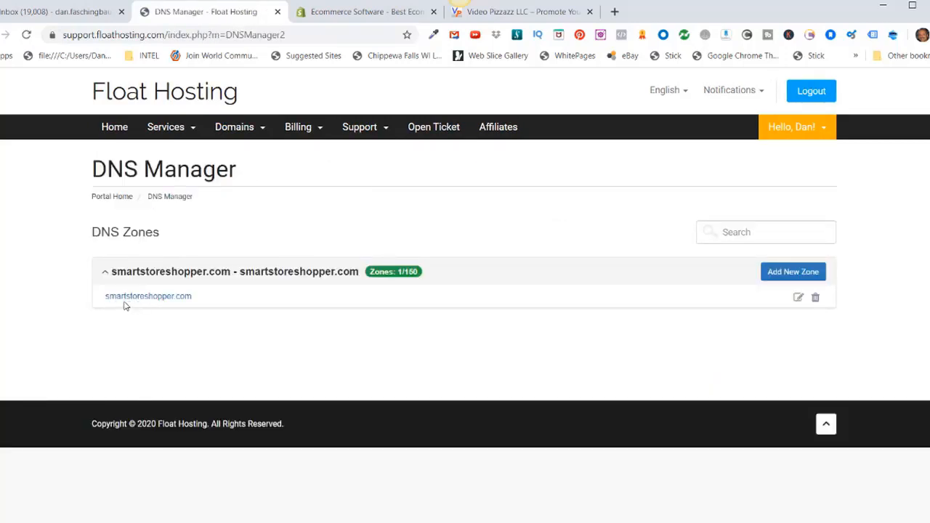
left_click(799, 300)
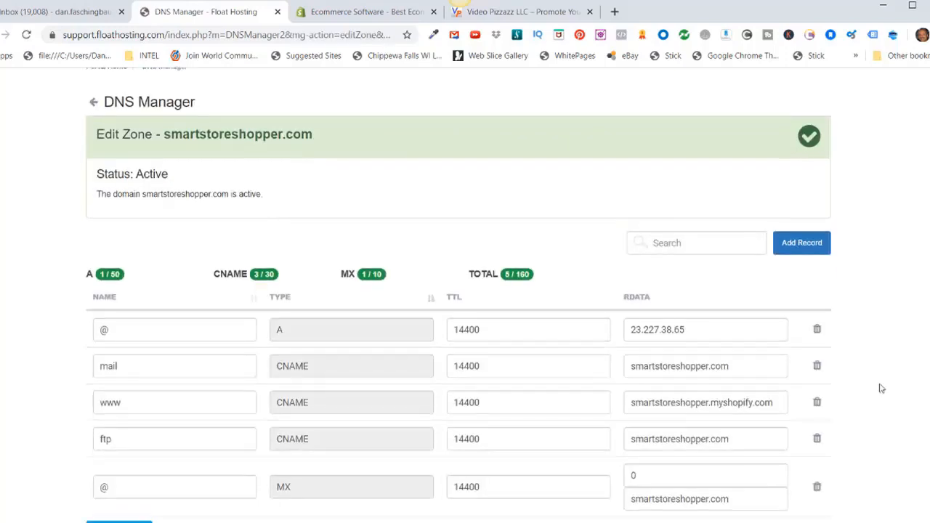
scroll(880, 389, "down", 1)
scroll(880, 388, "down", 1)
scroll(876, 388, "up", 1)
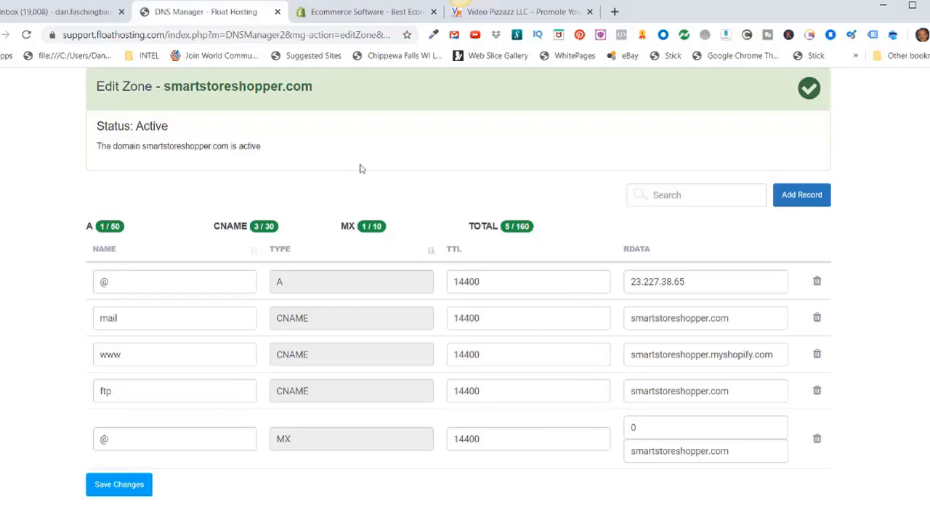
Step: Switch to Shopify and log in to the Smart Store Shopper store's admin
left_click(324, 16)
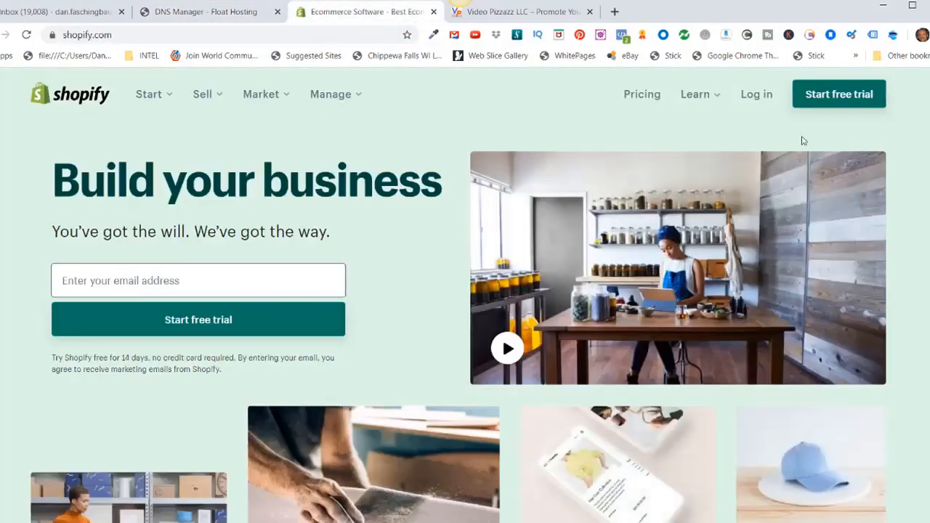
left_click(755, 98)
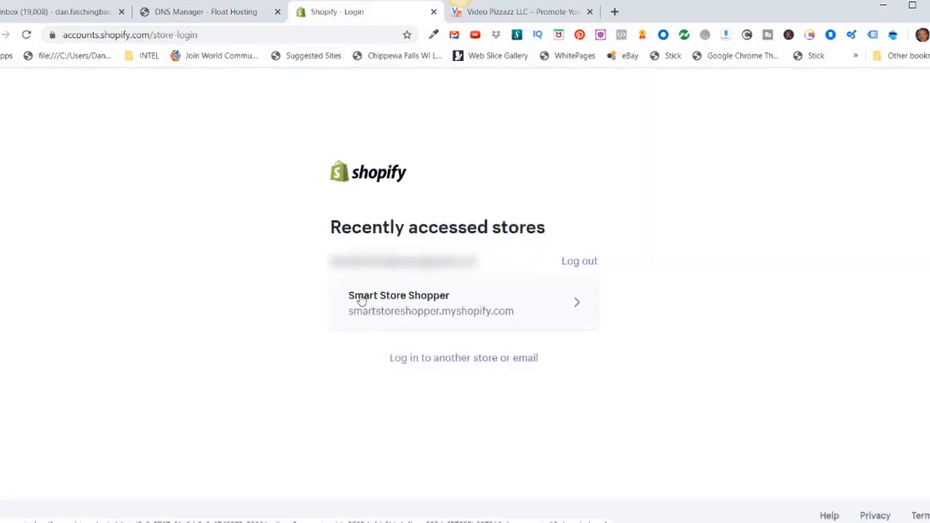
left_click(451, 313)
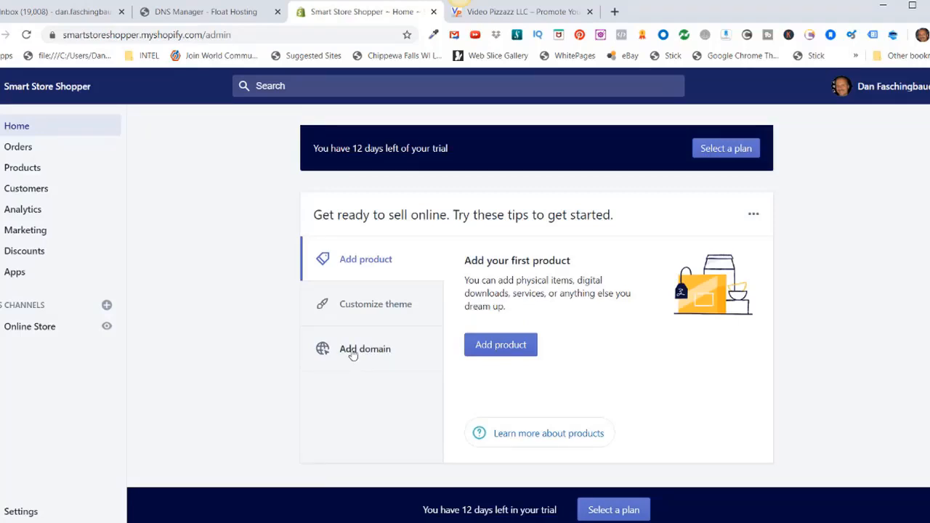
Step: Submit smartstoreshopper.com as the existing domain to connect in the store's domain settings
left_click(352, 354)
left_click(501, 375)
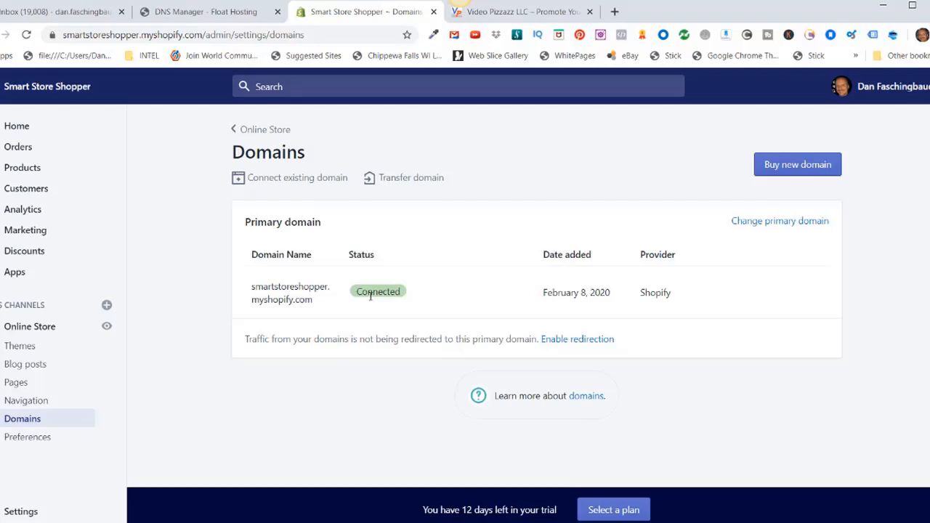
left_click(296, 180)
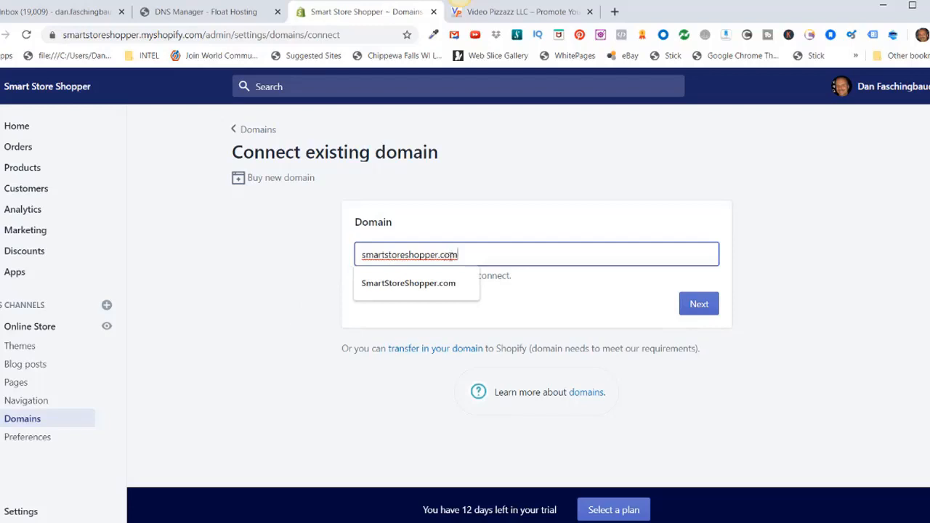
left_click(799, 336)
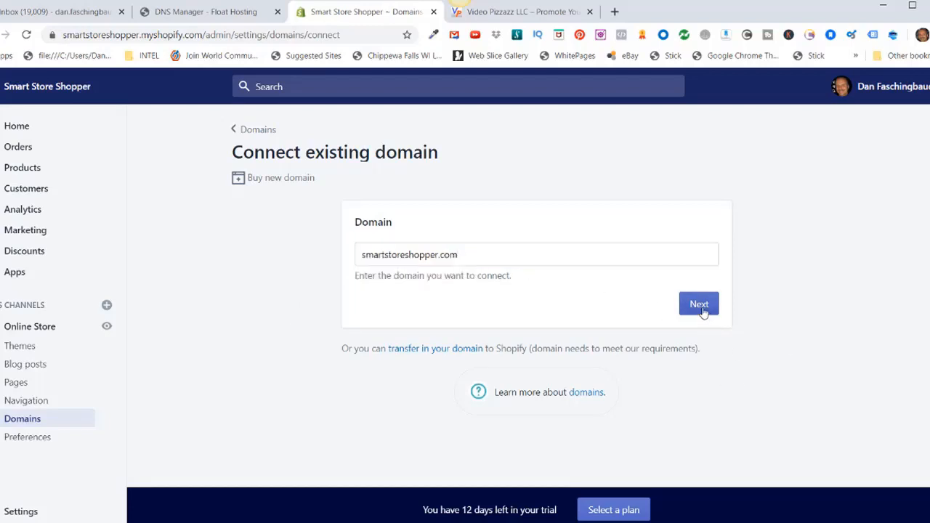
left_click(700, 305)
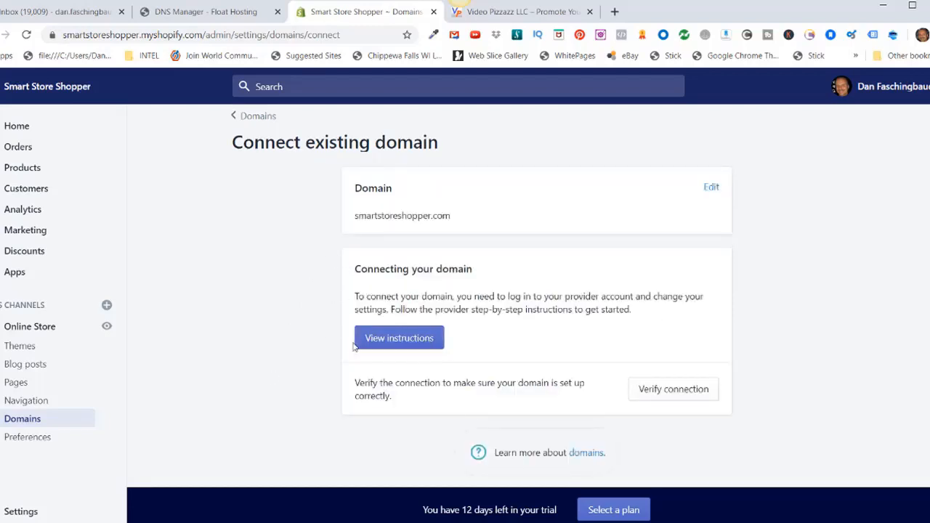
Step: Open the domain connection instructions and find the DNS settings required for a third-party domain
left_click(404, 341)
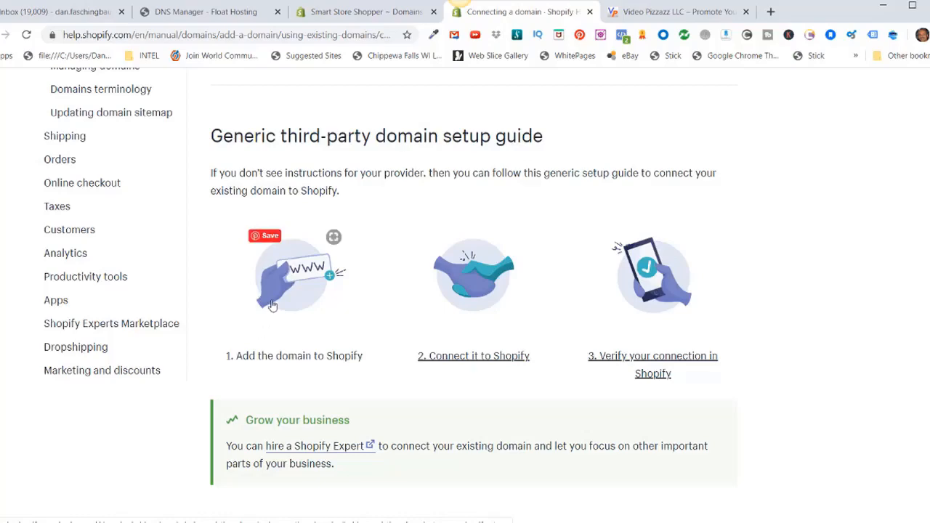
scroll(272, 306, "down", 5)
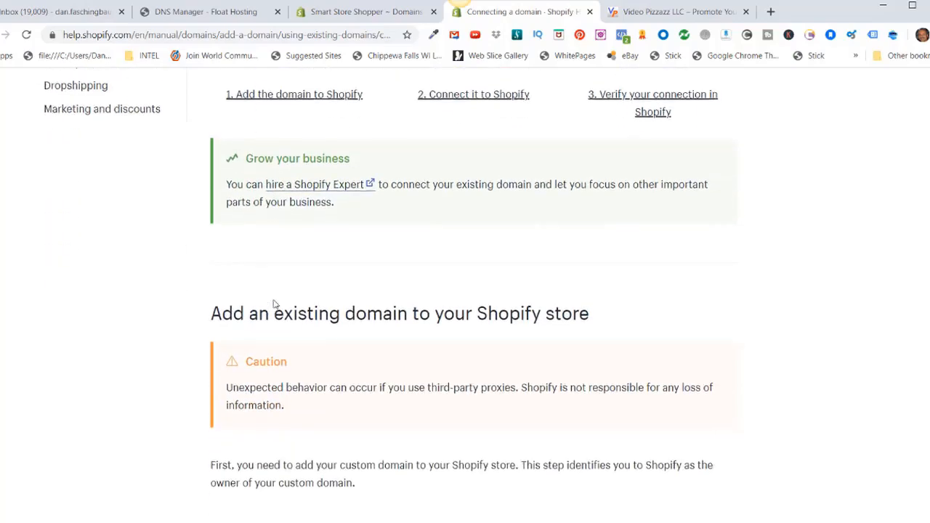
scroll(274, 298, "down", 2)
scroll(274, 301, "down", 2)
scroll(283, 320, "up", 2)
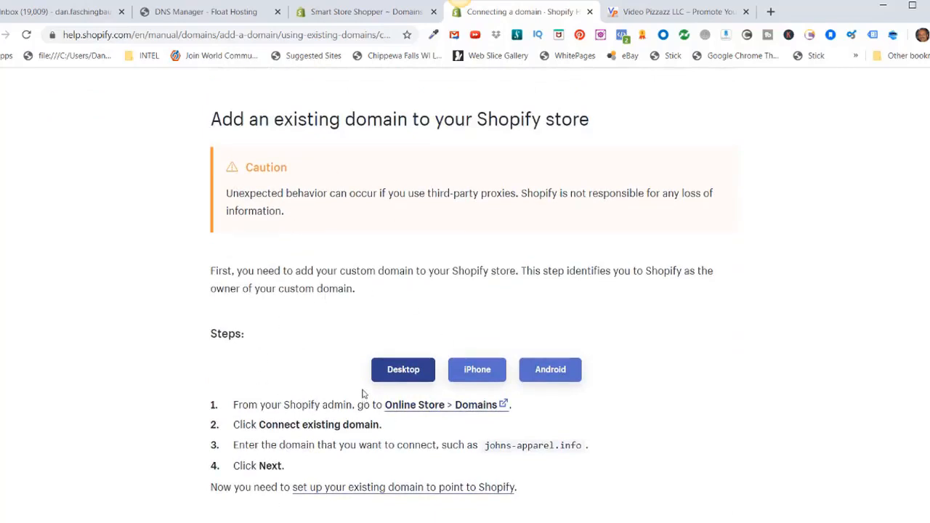
scroll(358, 383, "down", 6)
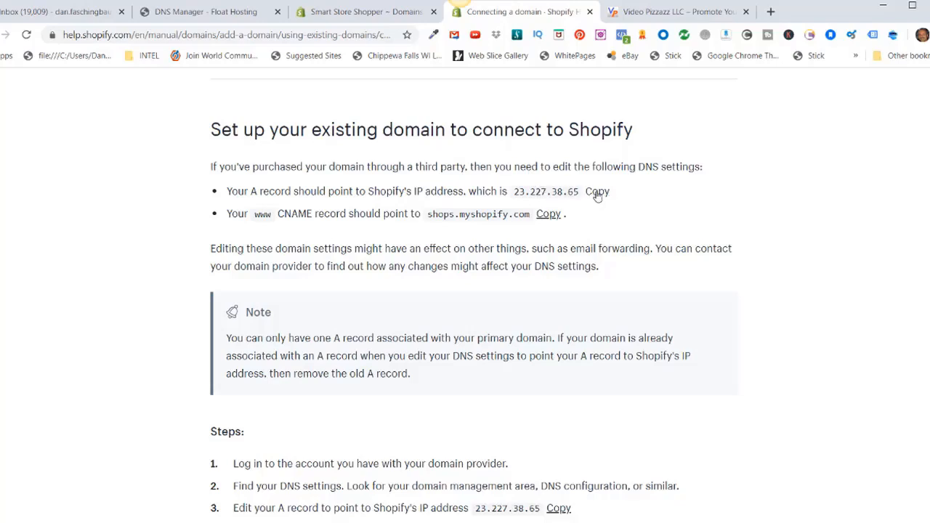
Step: Switch to the Float Hosting DNS zone and set the A record's RDATA to 23.227.38.65
left_click(227, 14)
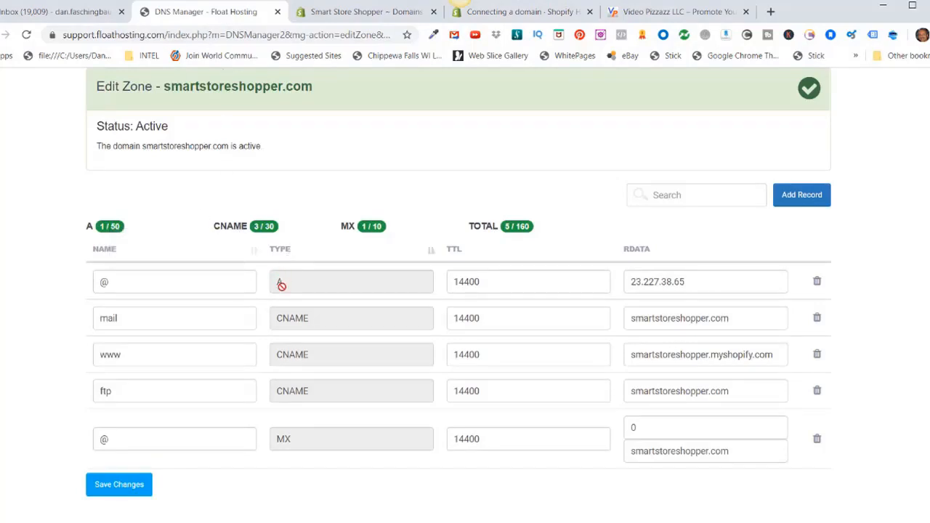
left_click(691, 282)
key("BackSpace")
key("BackSpace")
key("BackSpace")
key("BackSpace")
key("BackSpace")
key("BackSpace")
key("BackSpace")
key("BackSpace")
key("BackSpace")
key("BackSpace")
key("BackSpace")
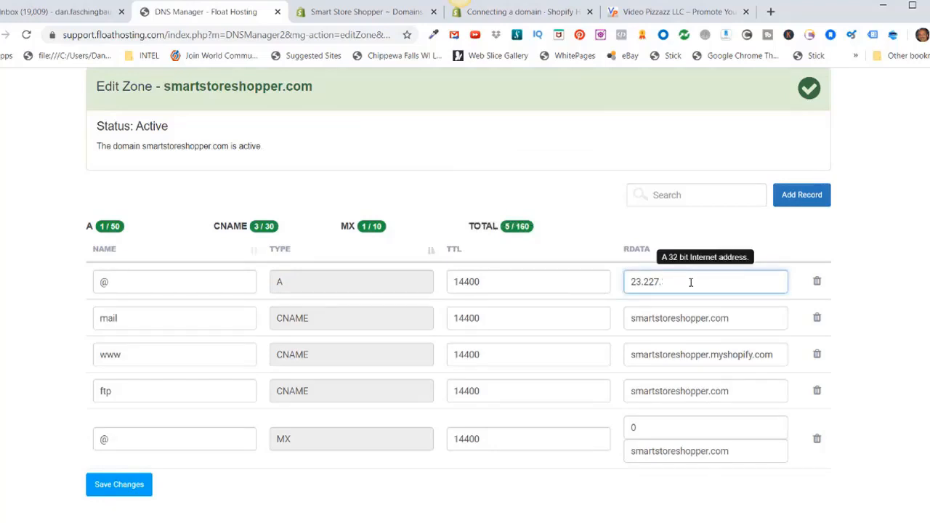
type("23.227.38.65")
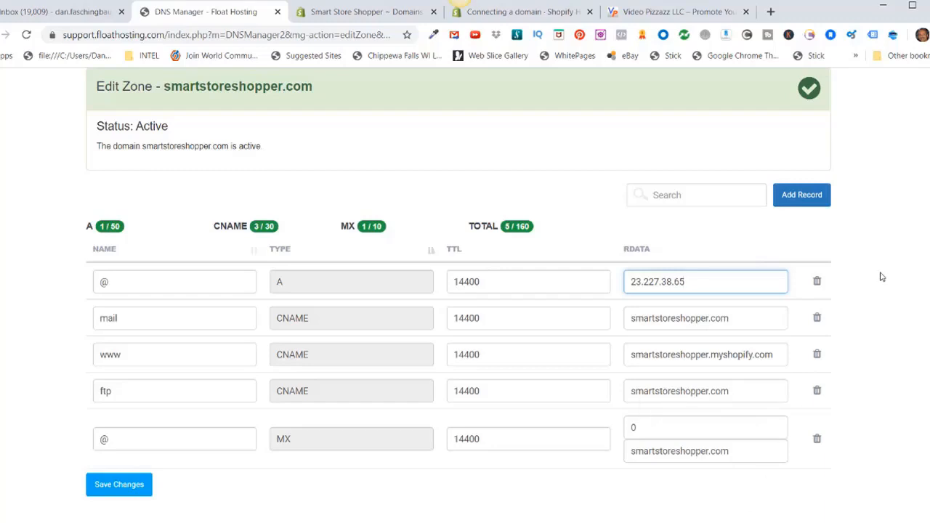
Step: Consult Shopify's guide, set the www CNAME record's RDATA to shops.myshopify.com in Float Hosting, and save the zone changes
left_click(521, 12)
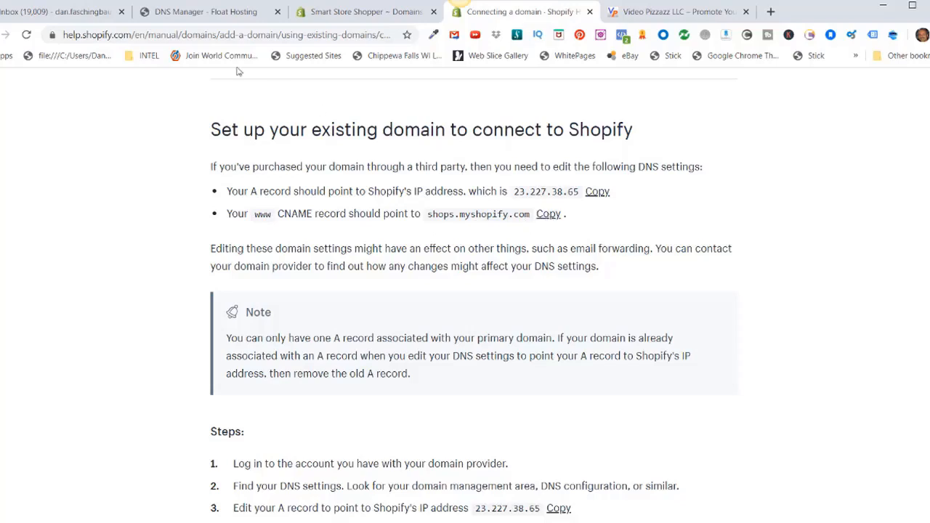
left_click(187, 13)
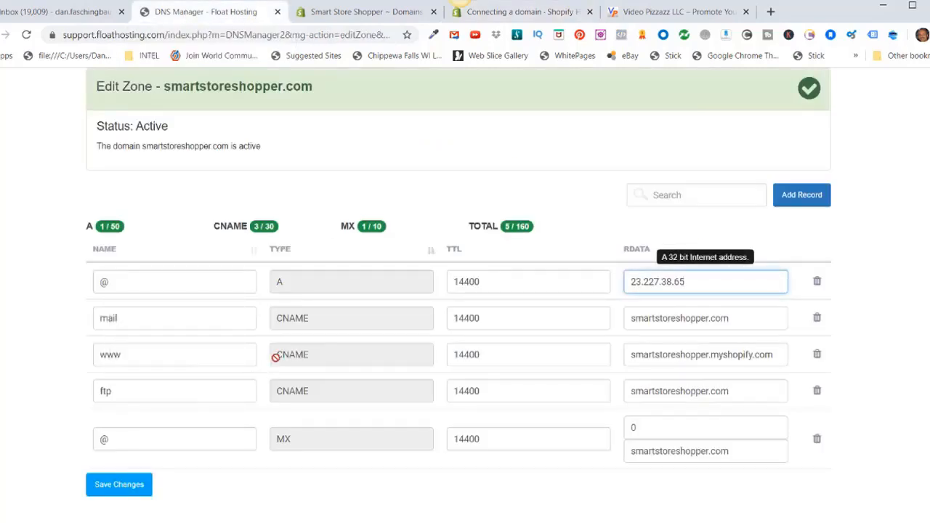
left_click(771, 361)
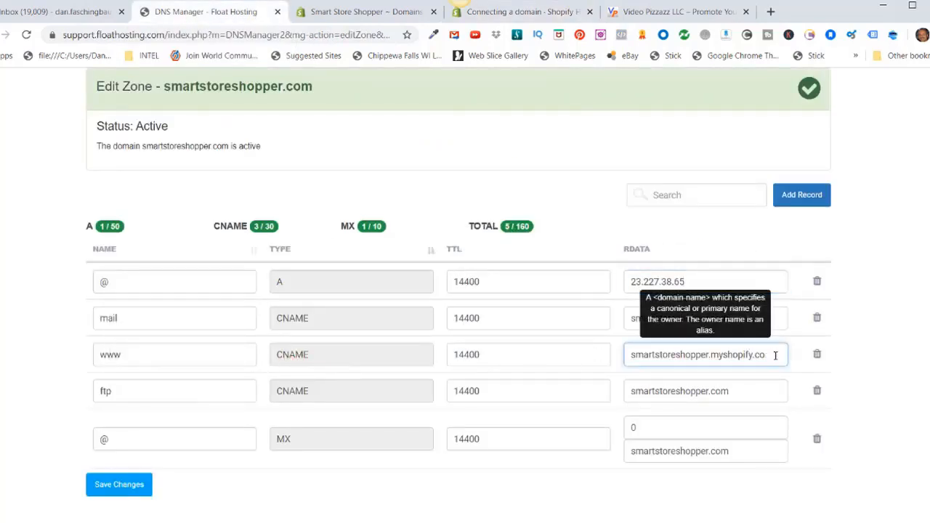
key("BackSpace")
key("BackSpace")
key("BackSpace")
key("BackSpace")
key("BackSpace")
key("BackSpace")
key("BackSpace")
key("BackSpace")
key("BackSpace")
key("BackSpace")
key("BackSpace")
key("BackSpace")
key("BackSpace")
key("BackSpace")
key("BackSpace")
key("BackSpace")
key("BackSpace")
key("BackSpace")
key("BackSpace")
key("BackSpace")
type("shops.myshopify.com")
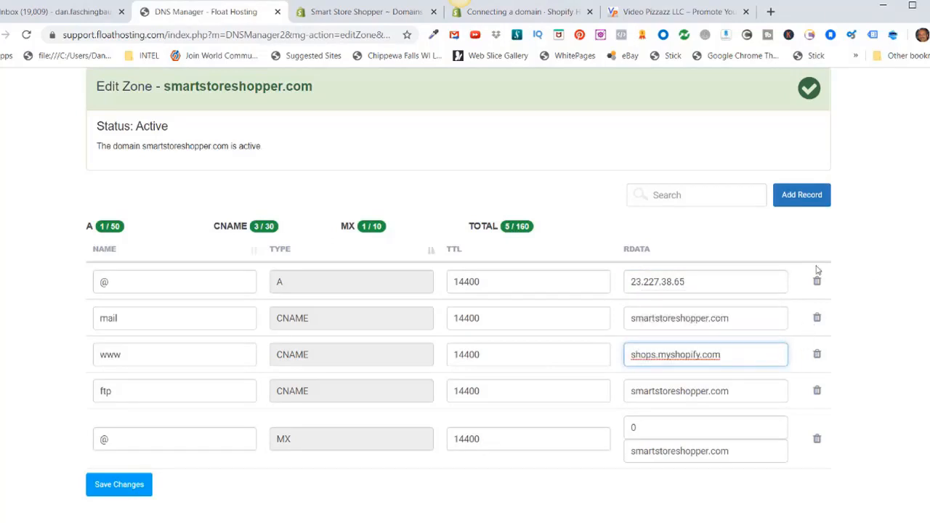
left_click(886, 262)
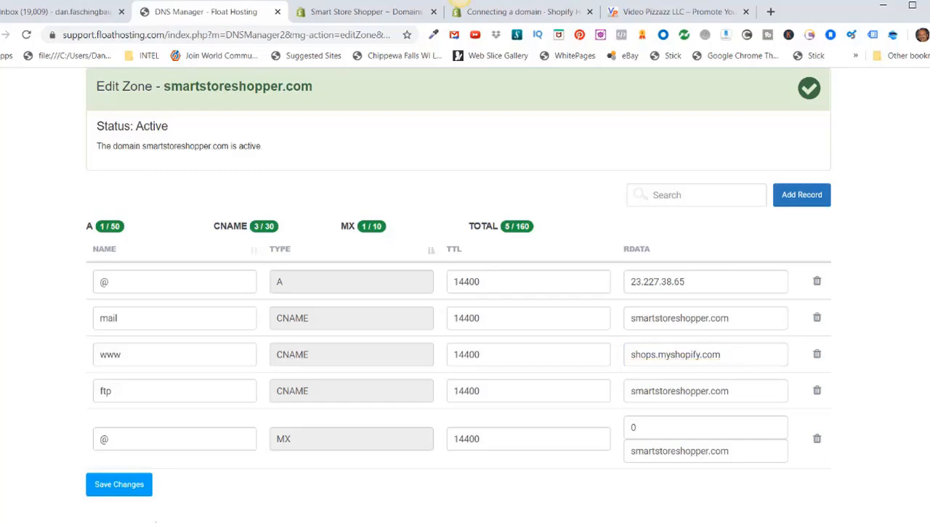
left_click(119, 485)
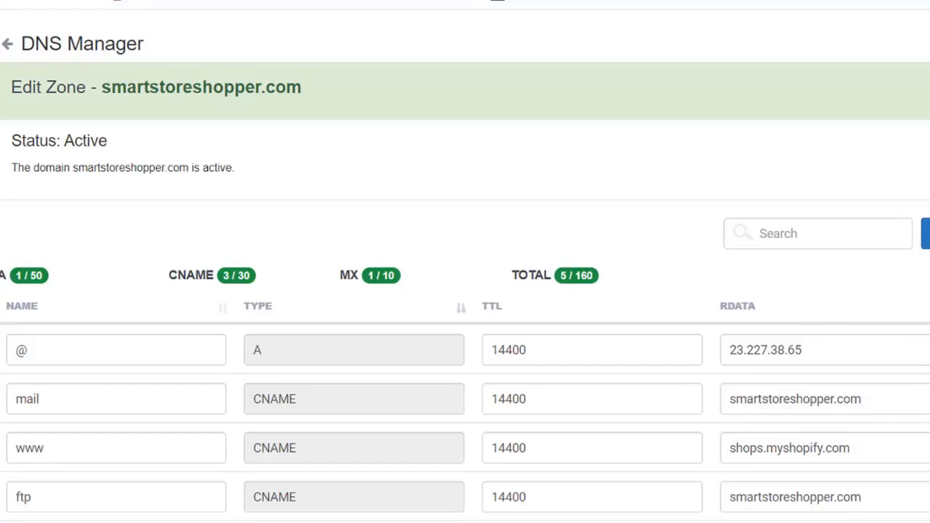
Step: Check the saved DNS records and verify the smartstoreshopper.com connection in Shopify
scroll(466, 305, "down", 1)
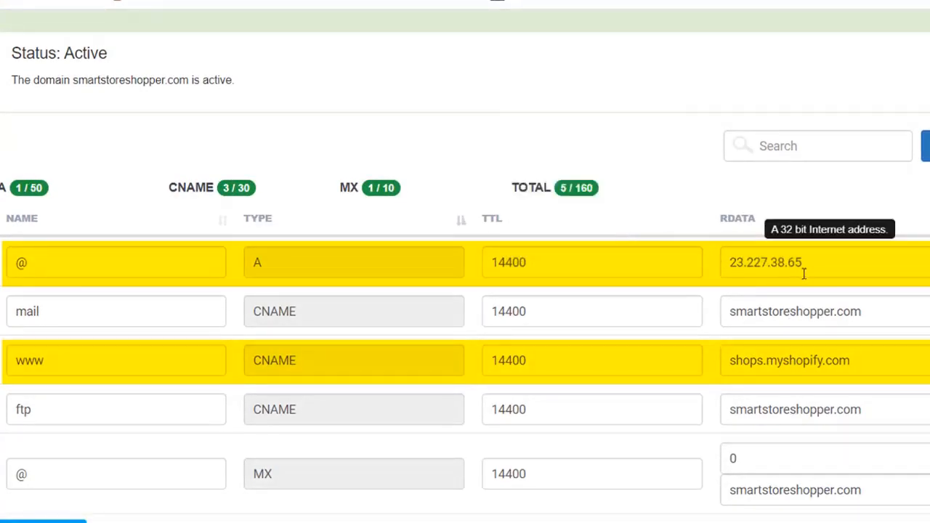
left_click(581, 0)
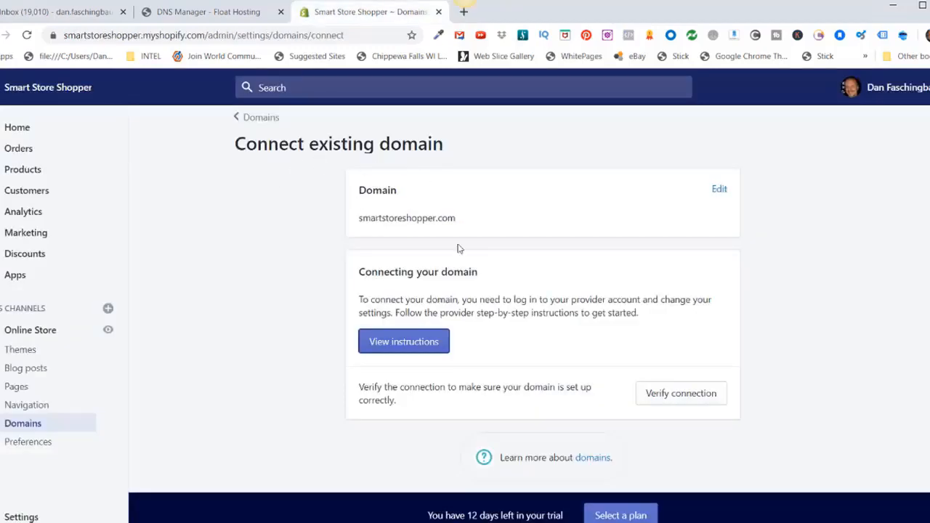
left_click(668, 397)
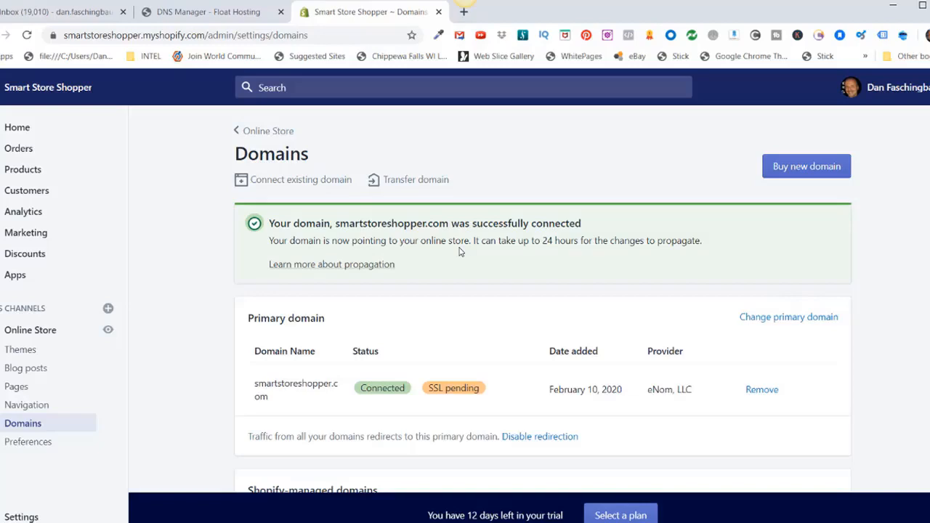
Step: Examine the connection status of the primary, Shopify-managed and third-party domains
scroll(280, 291, "down", 2)
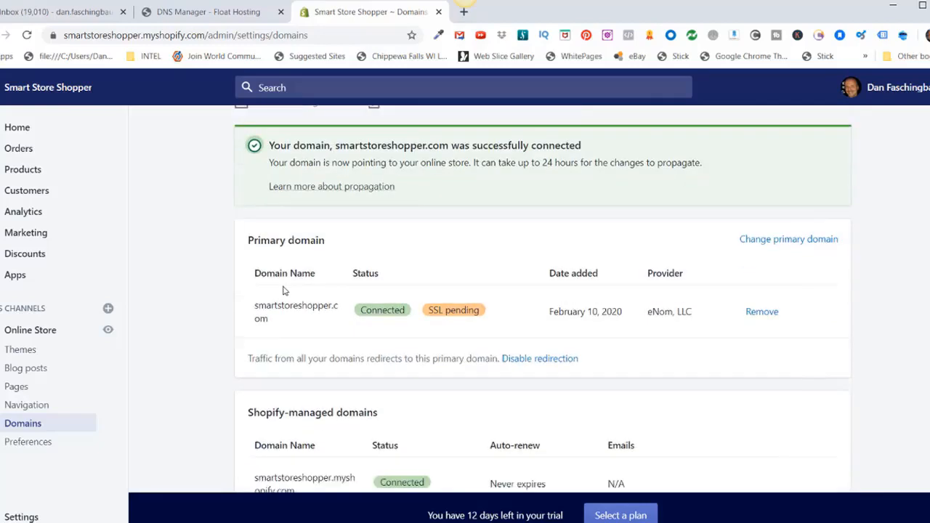
scroll(283, 290, "down", 5)
scroll(285, 290, "up", 3)
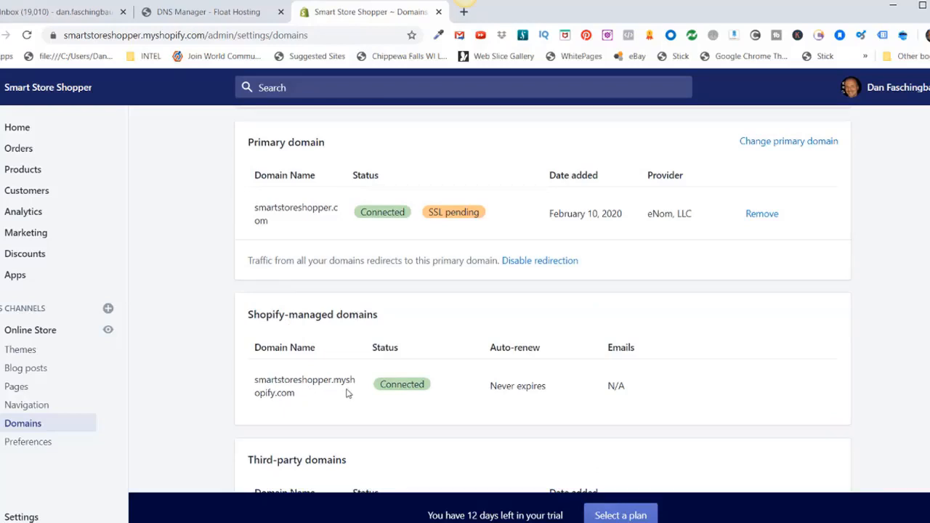
scroll(295, 399, "up", 2)
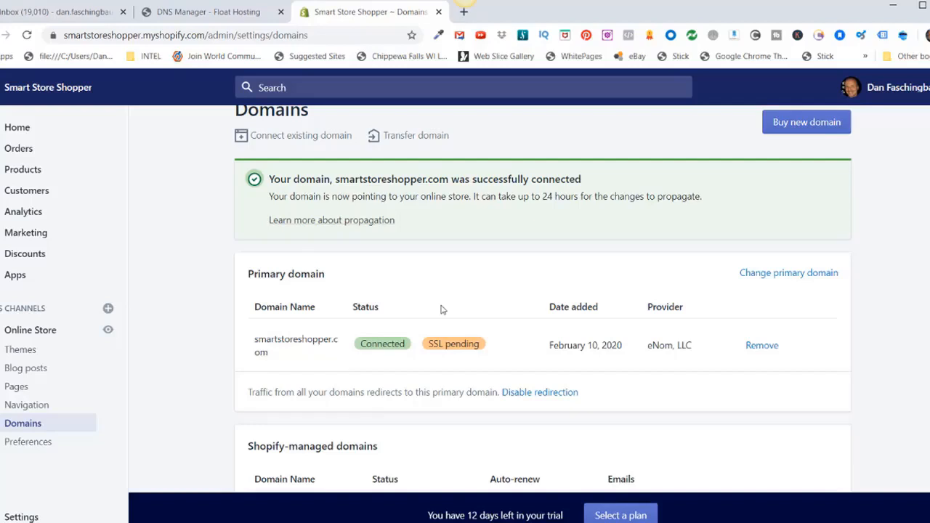
scroll(441, 309, "up", 1)
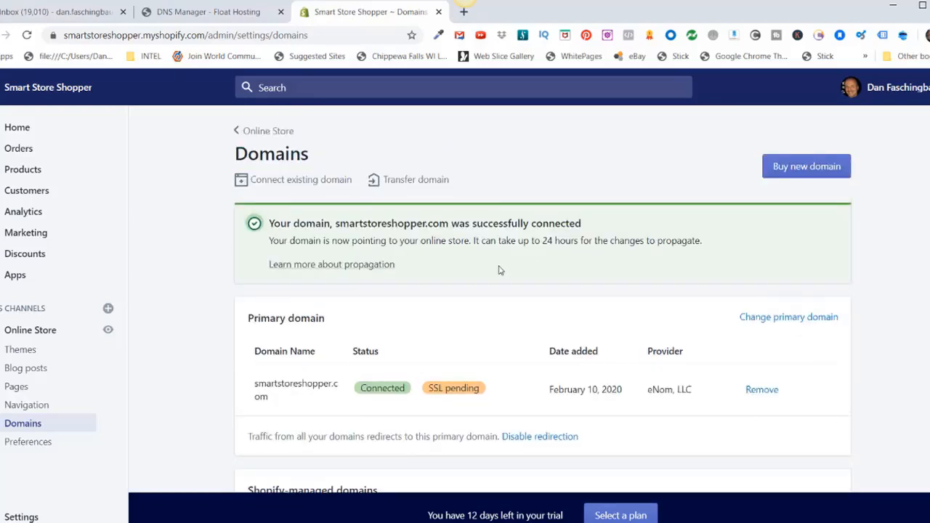
Step: Test the bare domain by loading SmartStoreShopper.com in a new browser tab
left_click(464, 13)
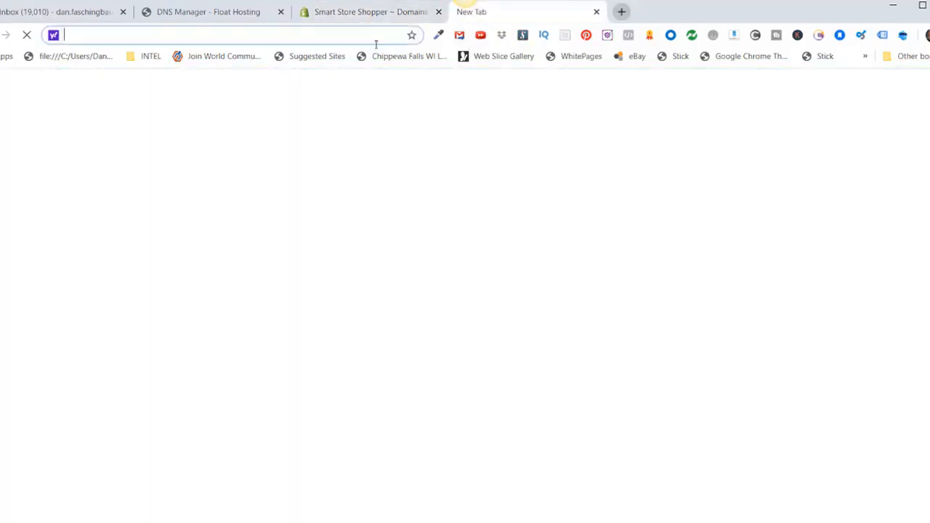
right_click(73, 35)
left_click(101, 124)
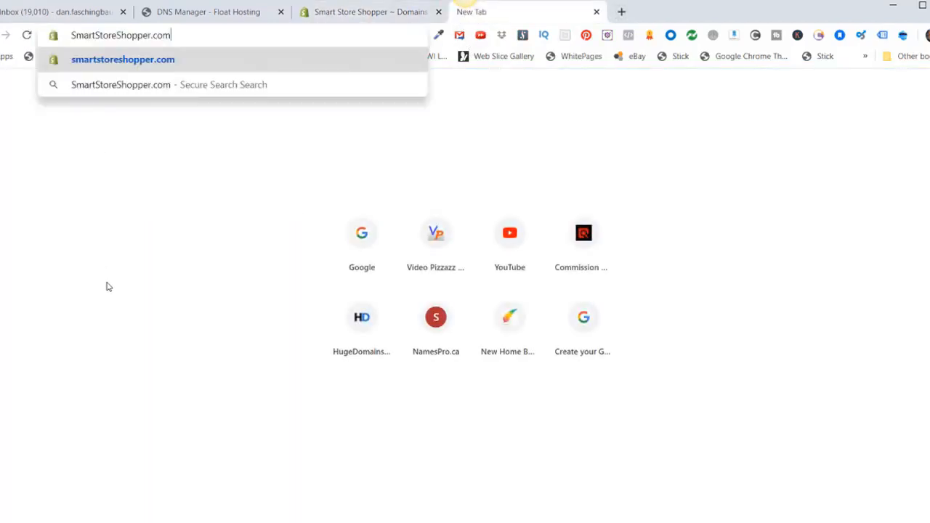
key("Return")
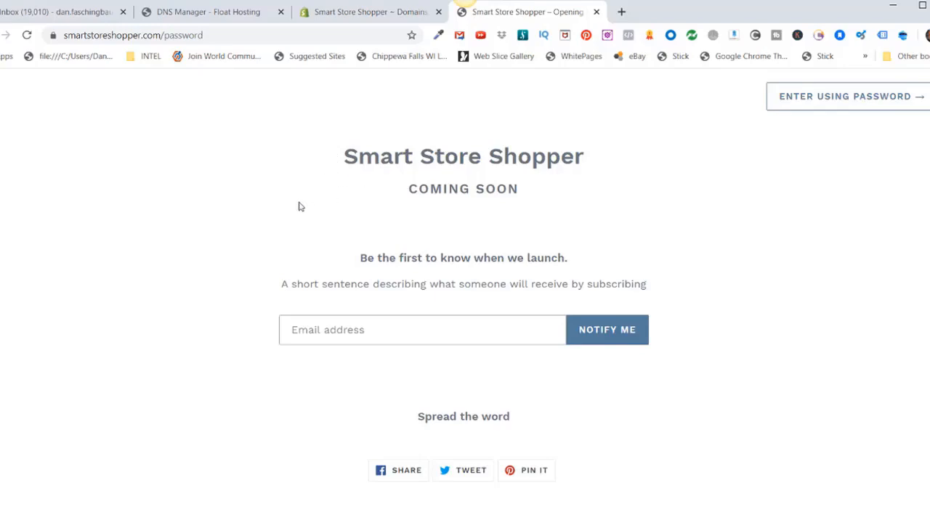
key("ctrl+t")
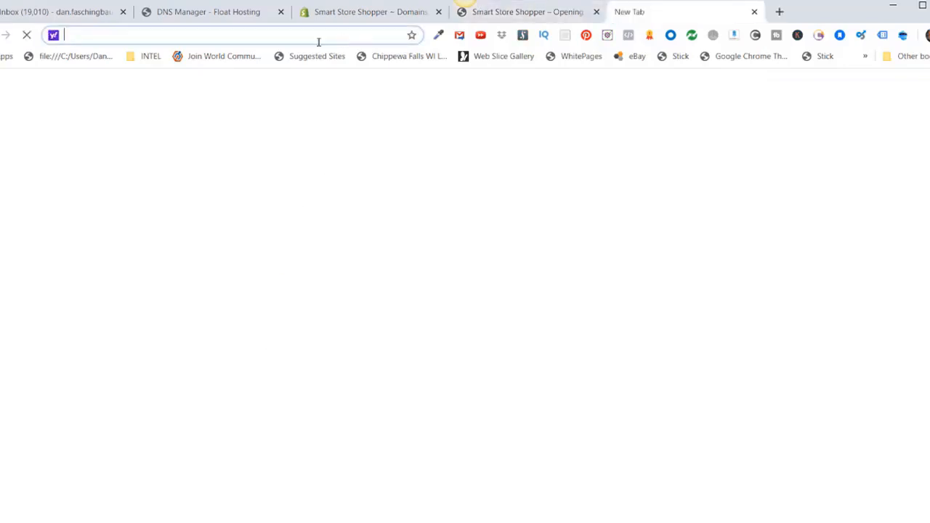
right_click(92, 31)
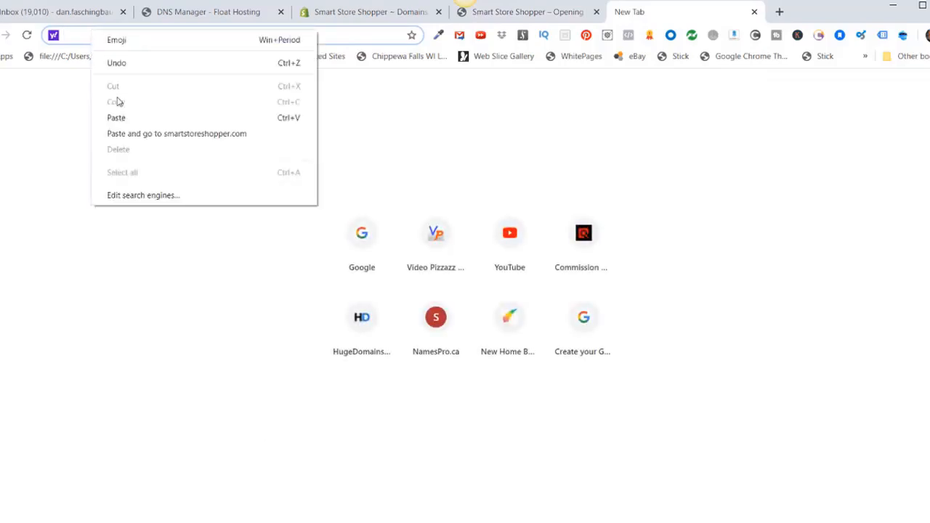
left_click(121, 130)
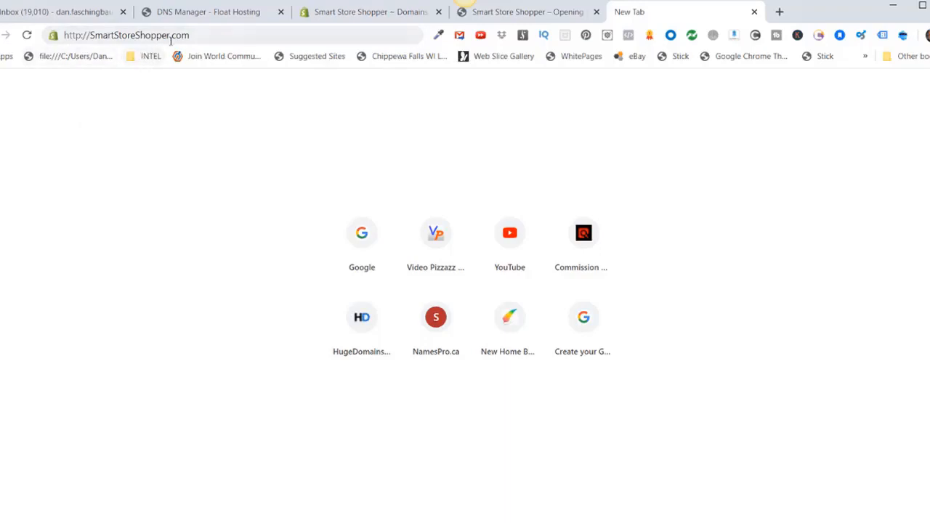
left_click(194, 37)
key("ctrl+c")
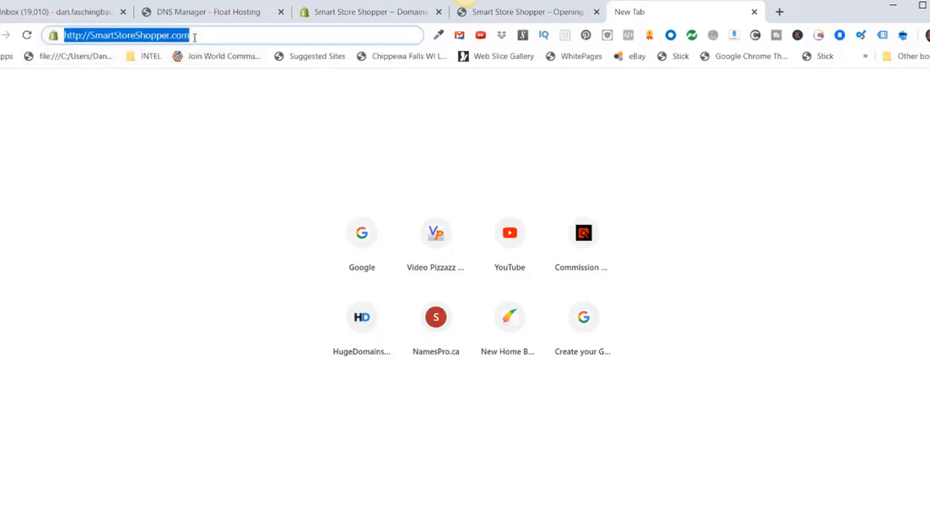
key("ctrl+t")
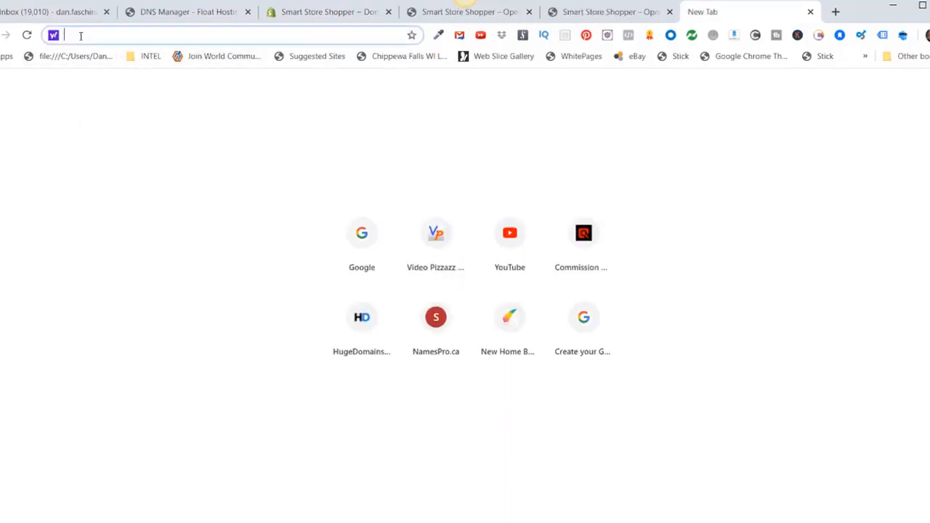
right_click(80, 34)
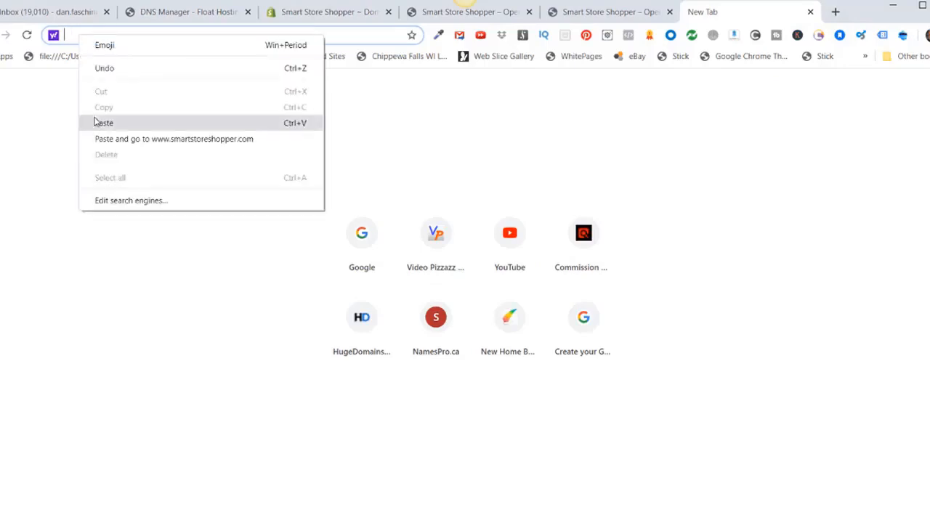
left_click(96, 122)
left_click(79, 124)
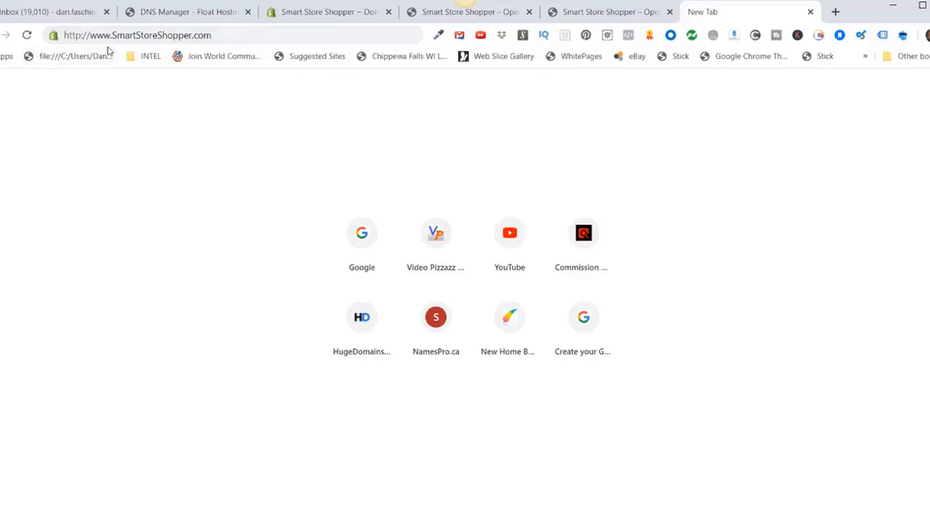
left_click(214, 36)
key("ctrl+c")
left_click(216, 37)
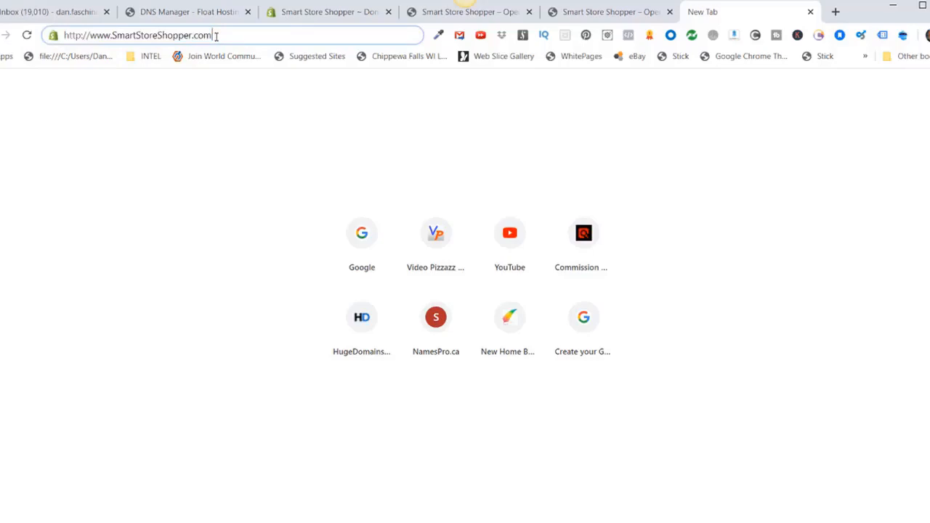
key("Return")
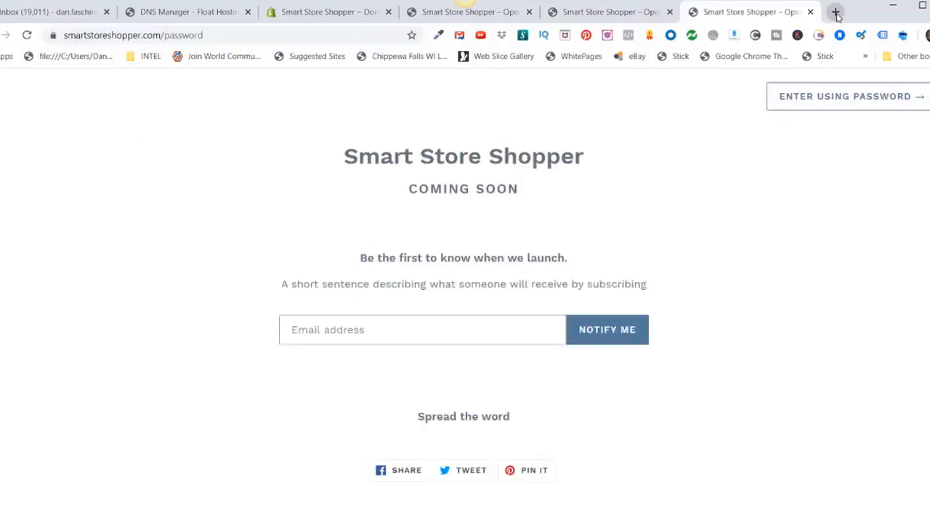
left_click(835, 12)
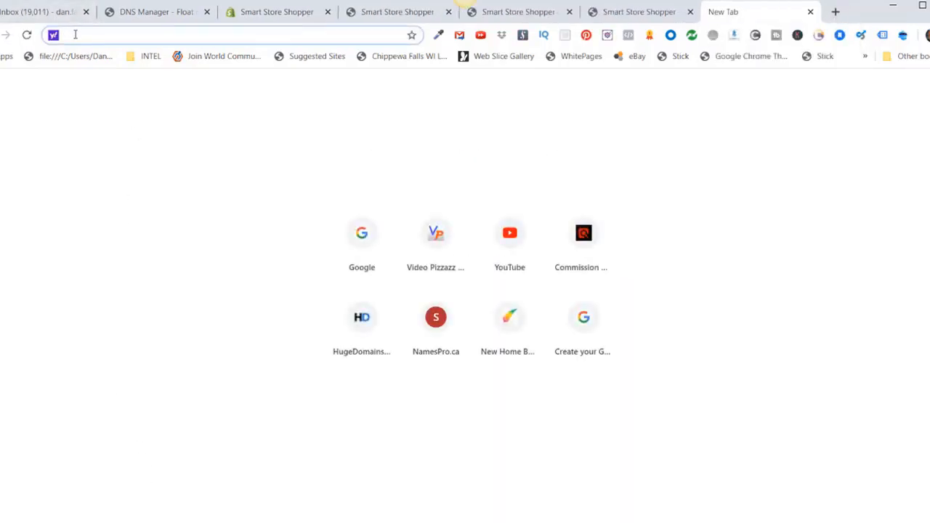
key("ctrl+v")
key("Return")
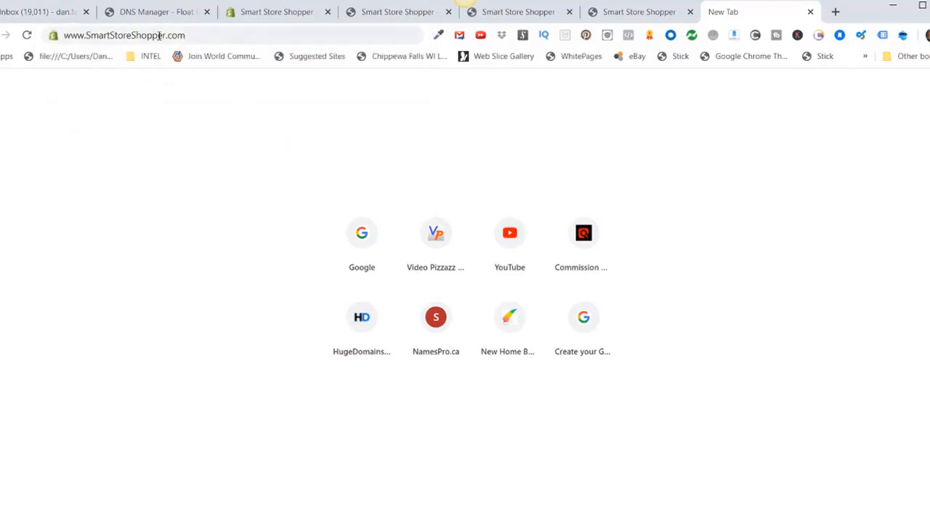
left_click(192, 36)
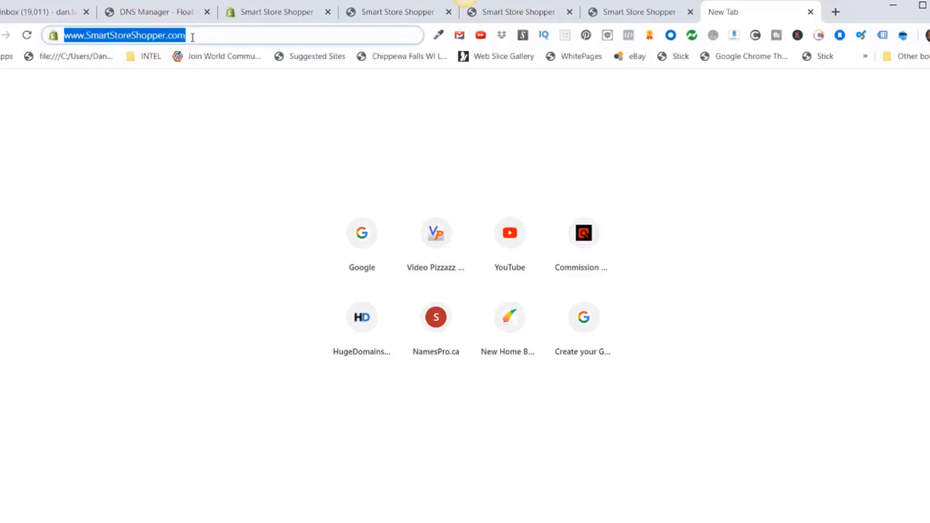
key("Return")
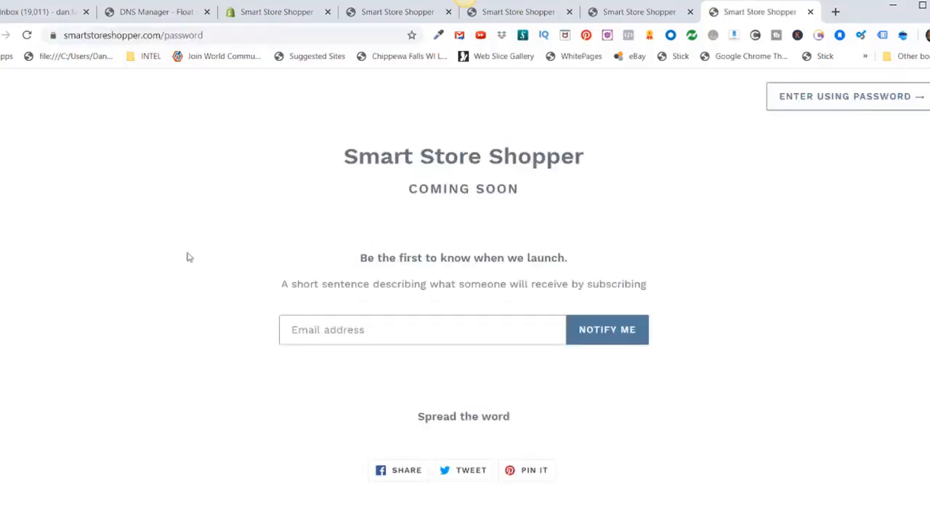